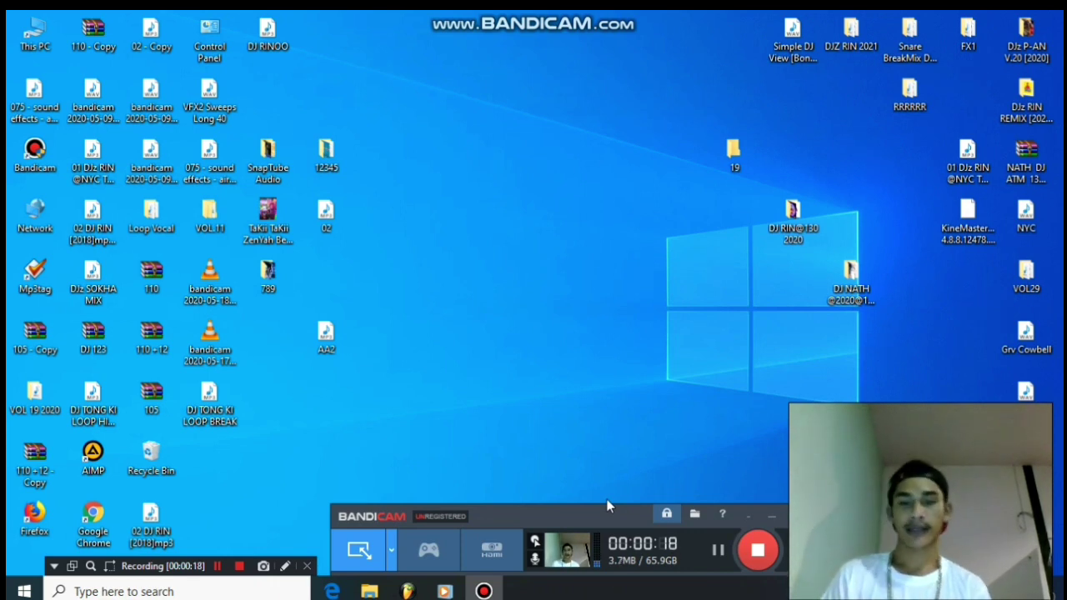
pyautogui.rightClick(527, 128)
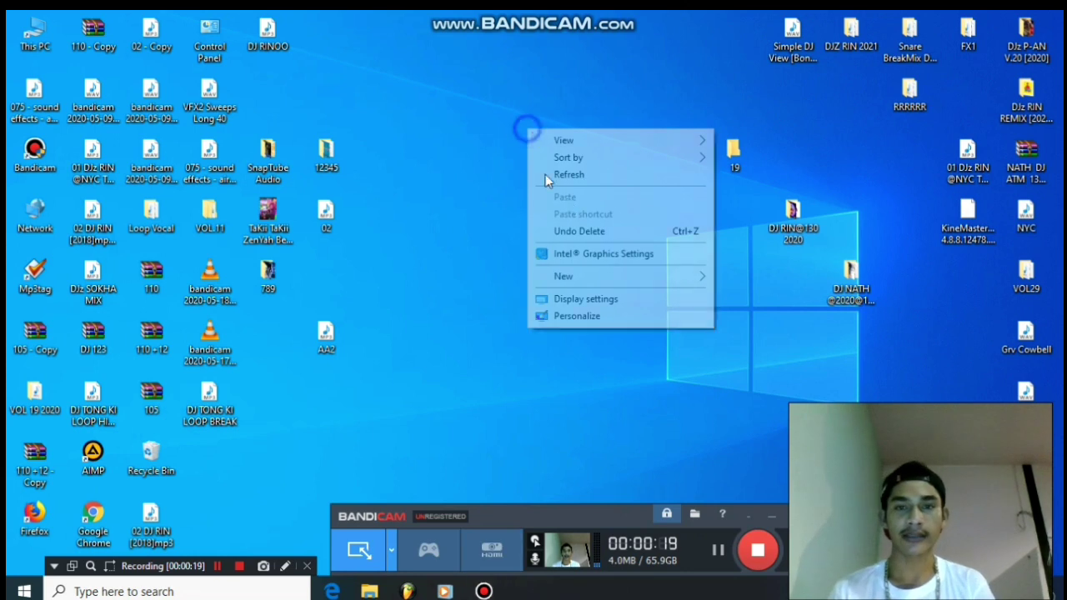
pyautogui.click(569, 174)
pyautogui.rightClick(529, 75)
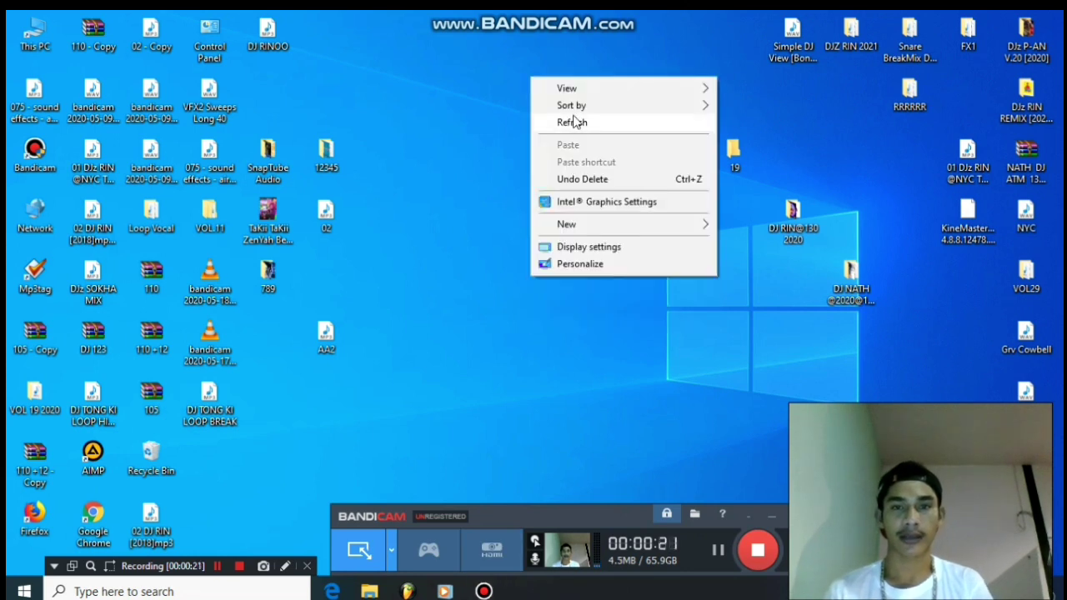
pyautogui.click(572, 122)
pyautogui.rightClick(540, 60)
pyautogui.click(572, 100)
pyautogui.rightClick(559, 73)
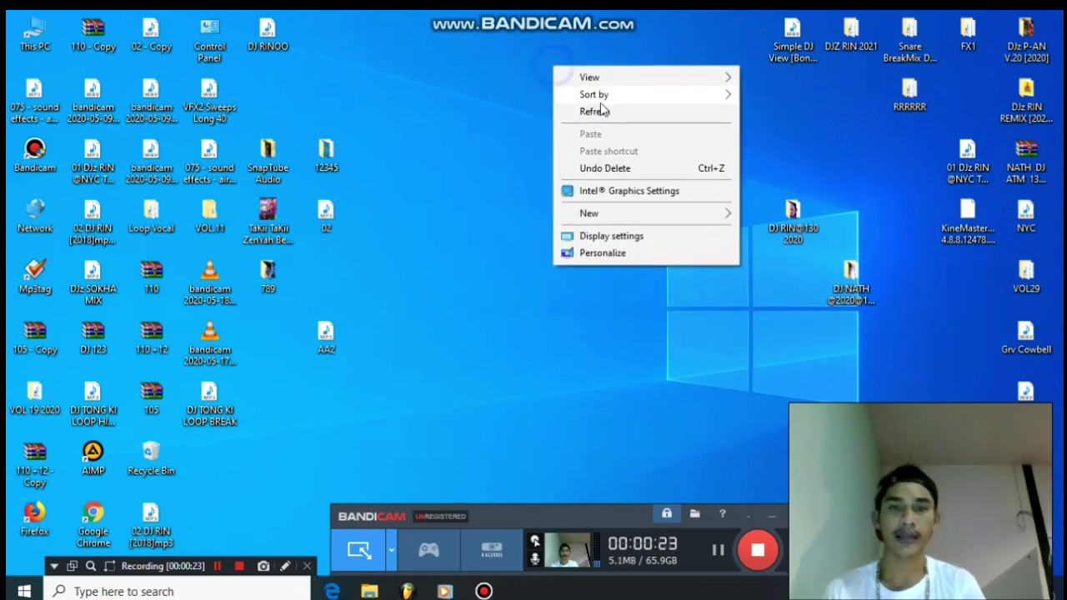
pyautogui.click(600, 112)
pyautogui.rightClick(520, 31)
pyautogui.click(564, 85)
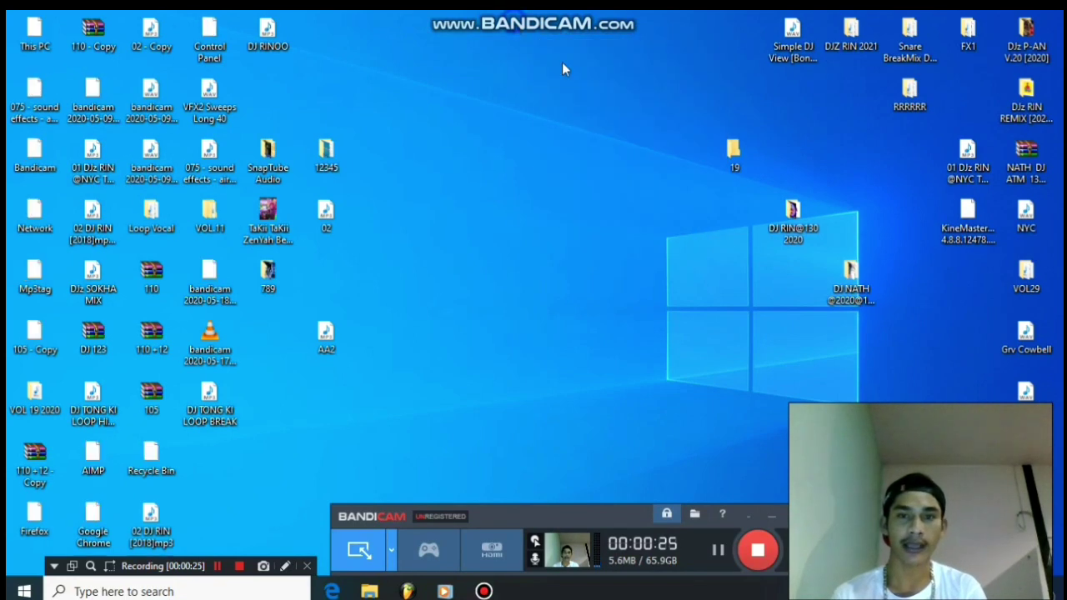
pyautogui.rightClick(514, 22)
pyautogui.click(568, 67)
pyautogui.rightClick(557, 50)
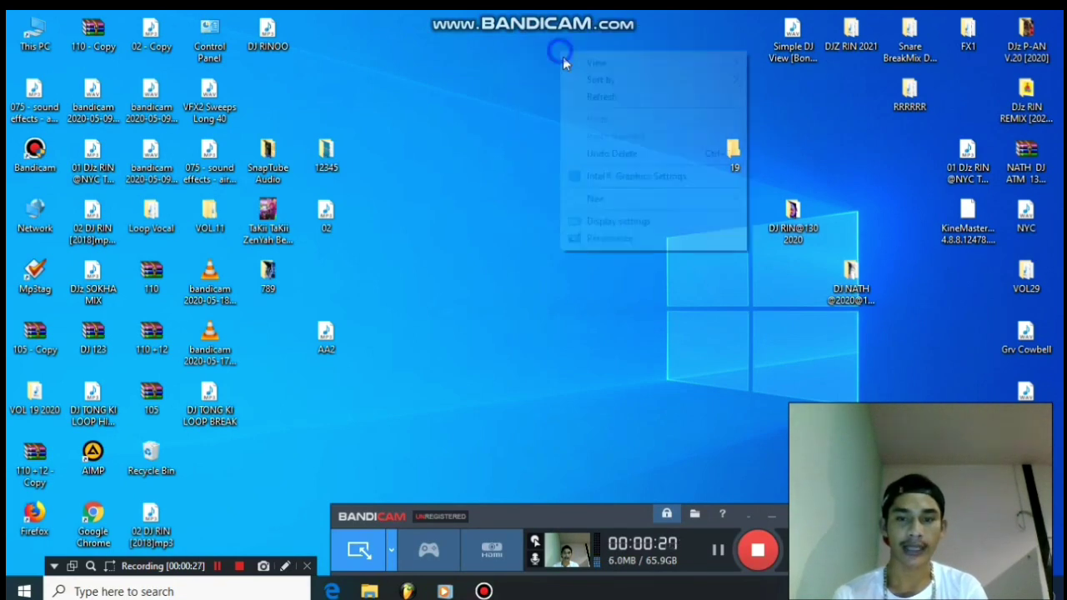
pyautogui.click(595, 95)
pyautogui.moveTo(578, 507); pyautogui.dragTo(580, 548)
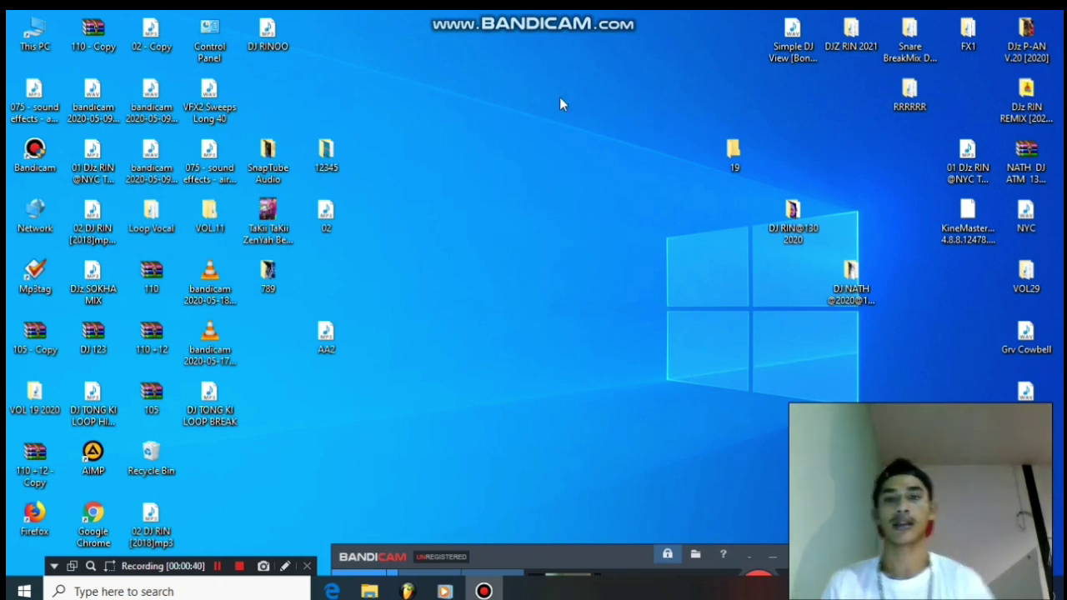
pyautogui.rightClick(565, 55)
pyautogui.click(606, 100)
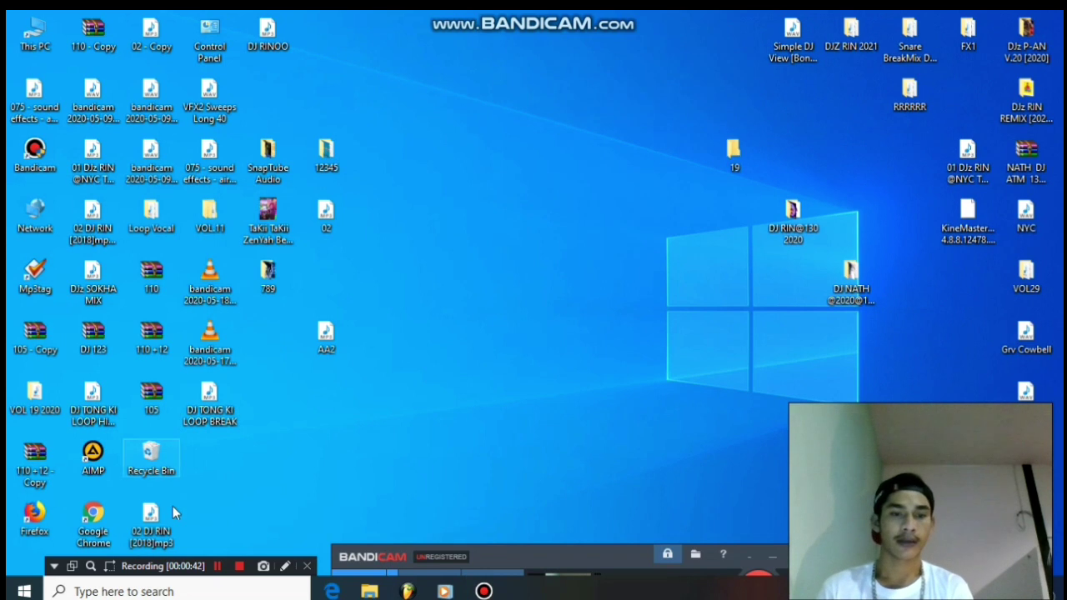
pyautogui.moveTo(483, 590)
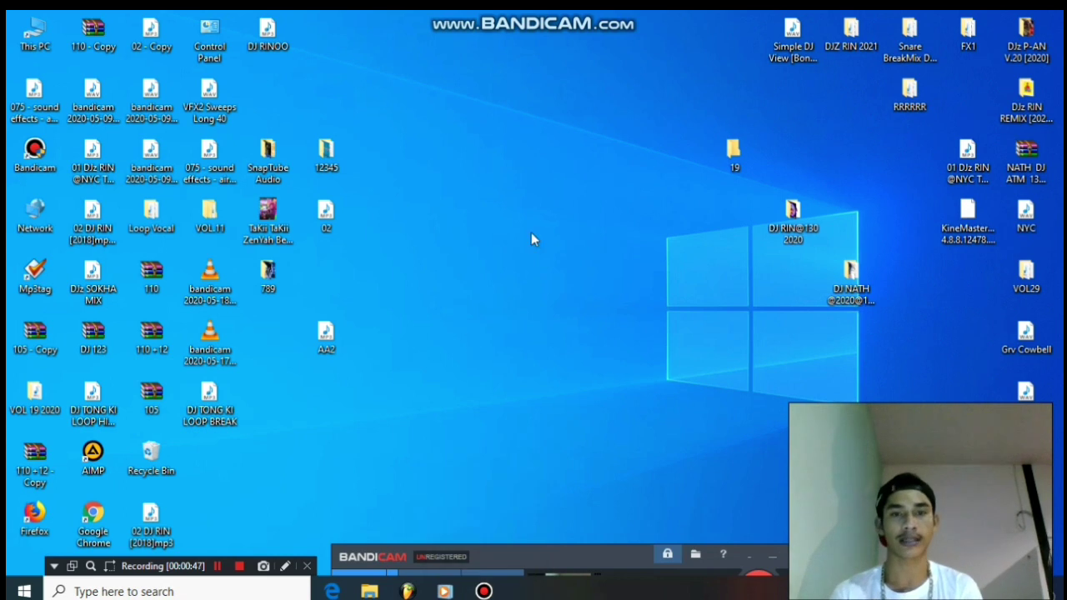
# Launch the Serato DJ Pro Suite v2.2.0 CSE installer from the Serato.DJ.Pro.Suite.v2.2.0.CSE folder inside DDJ RB Driver on drive D
pyautogui.doubleClick(40, 37)
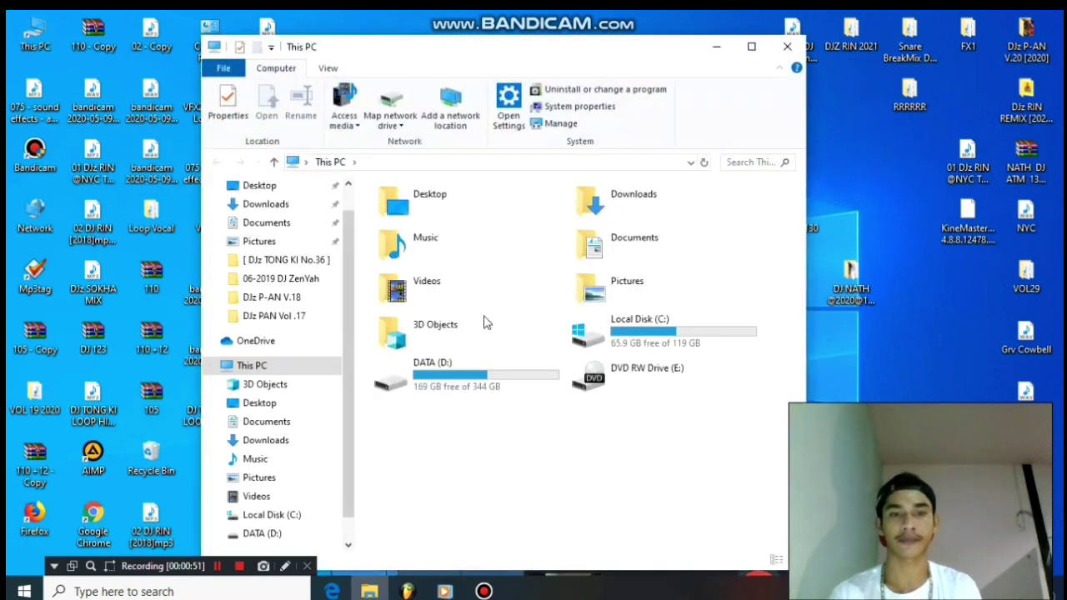
pyautogui.click(448, 376)
pyautogui.doubleClick(448, 377)
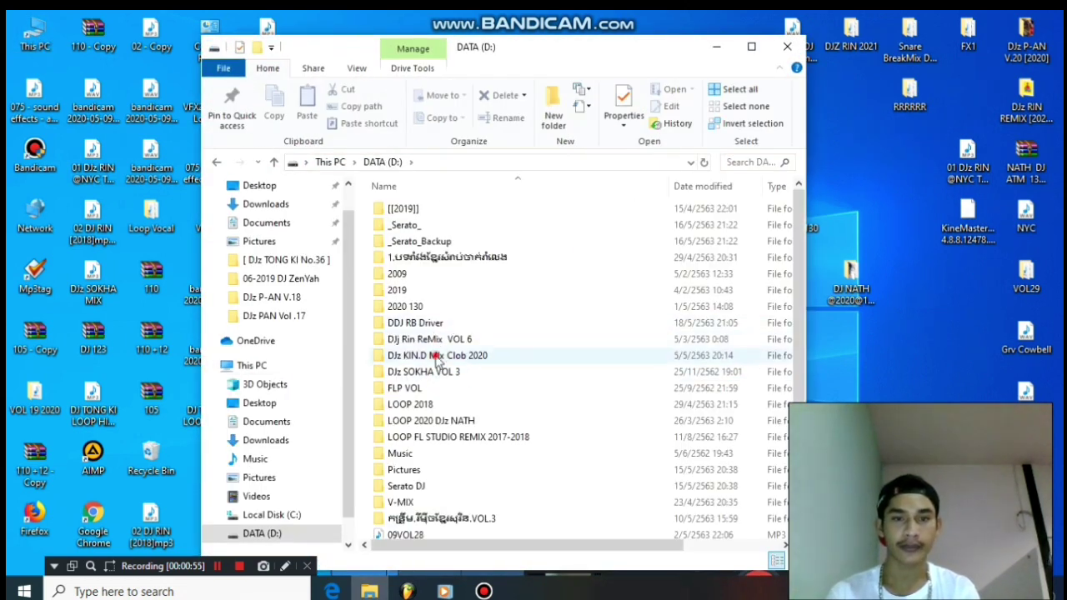
pyautogui.doubleClick(435, 356)
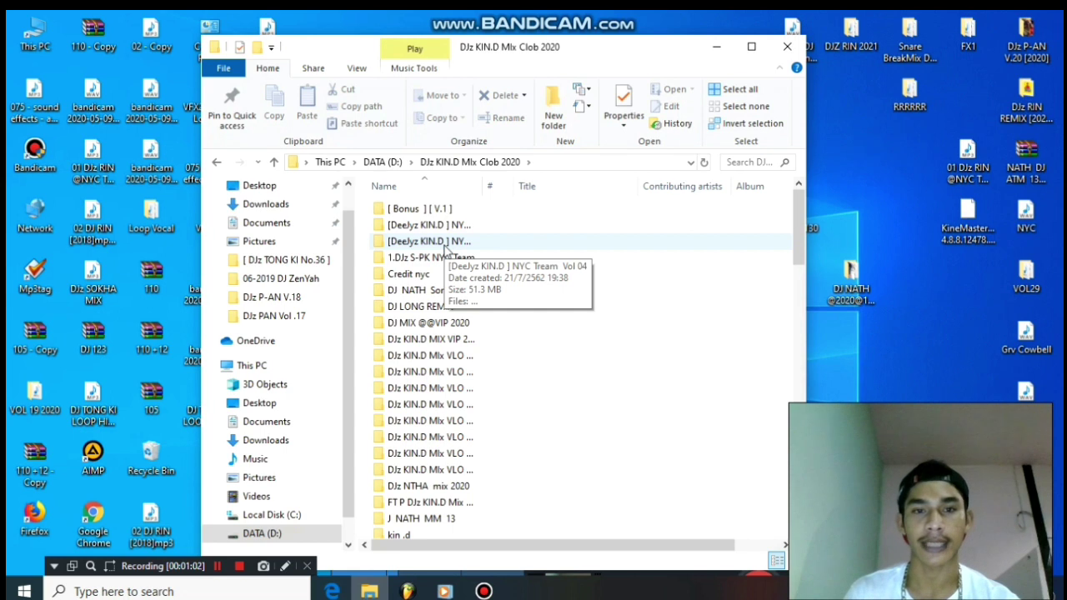
pyautogui.click(215, 161)
pyautogui.doubleClick(429, 322)
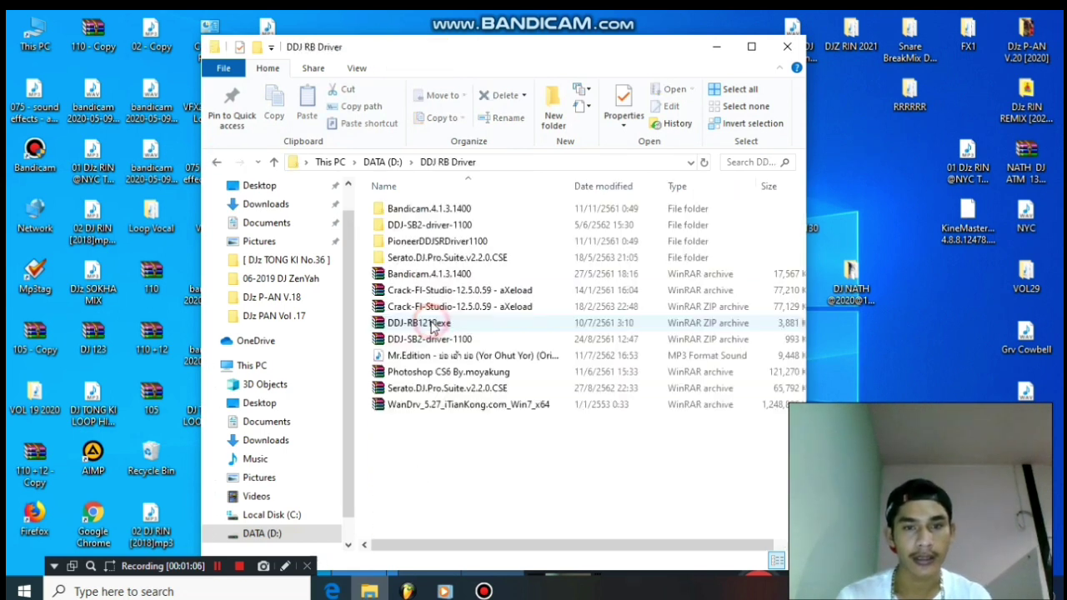
pyautogui.doubleClick(467, 257)
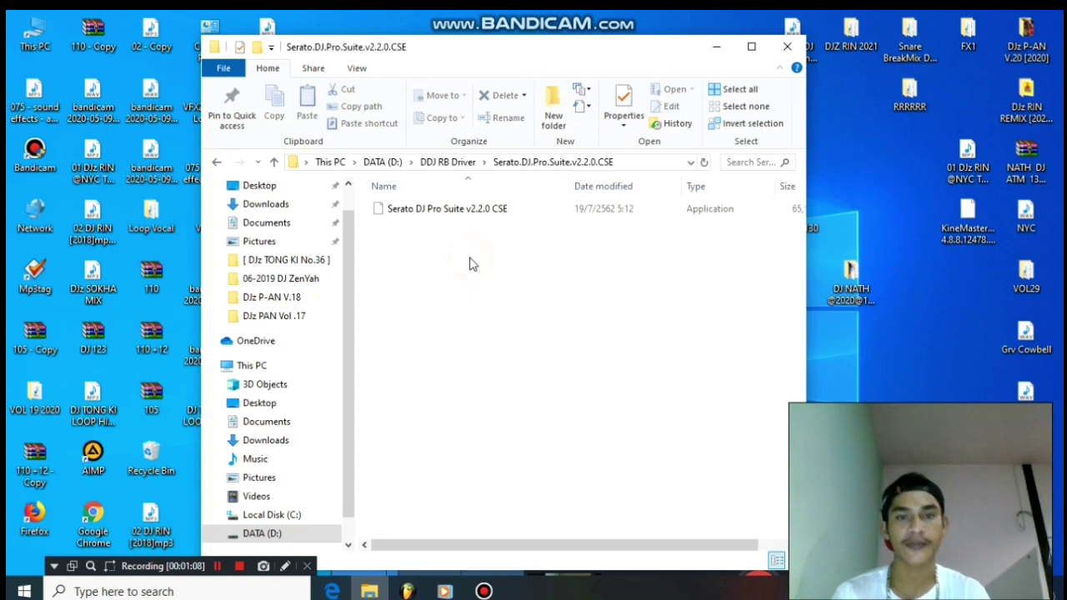
pyautogui.doubleClick(460, 219)
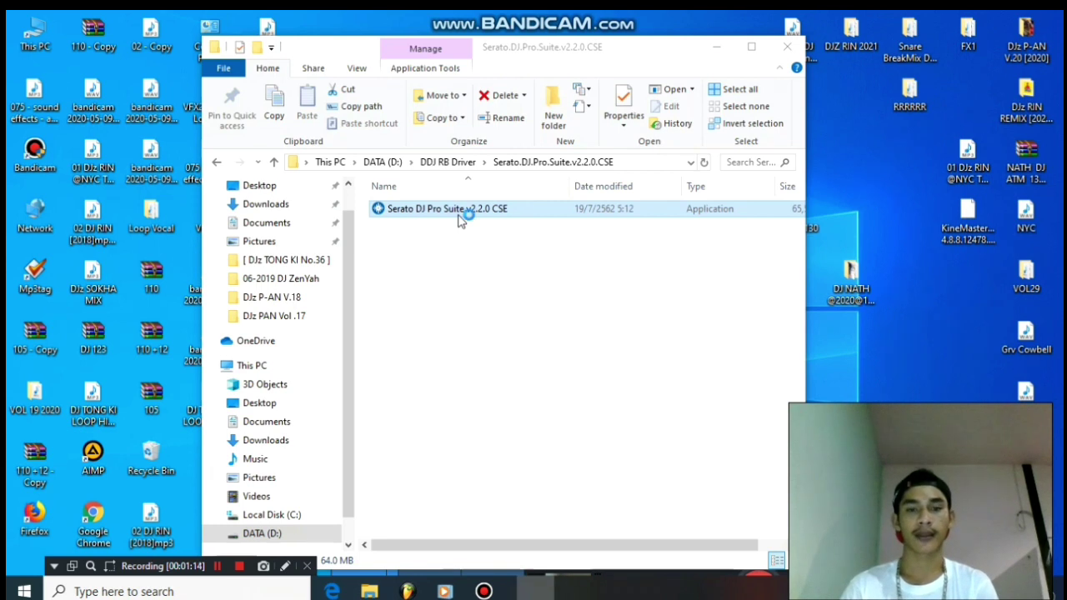
# Install Serato DJ Pro Suite to C:\Program Files\Serato\Serato DJ Pro with a desktop icon
pyautogui.click(665, 455)
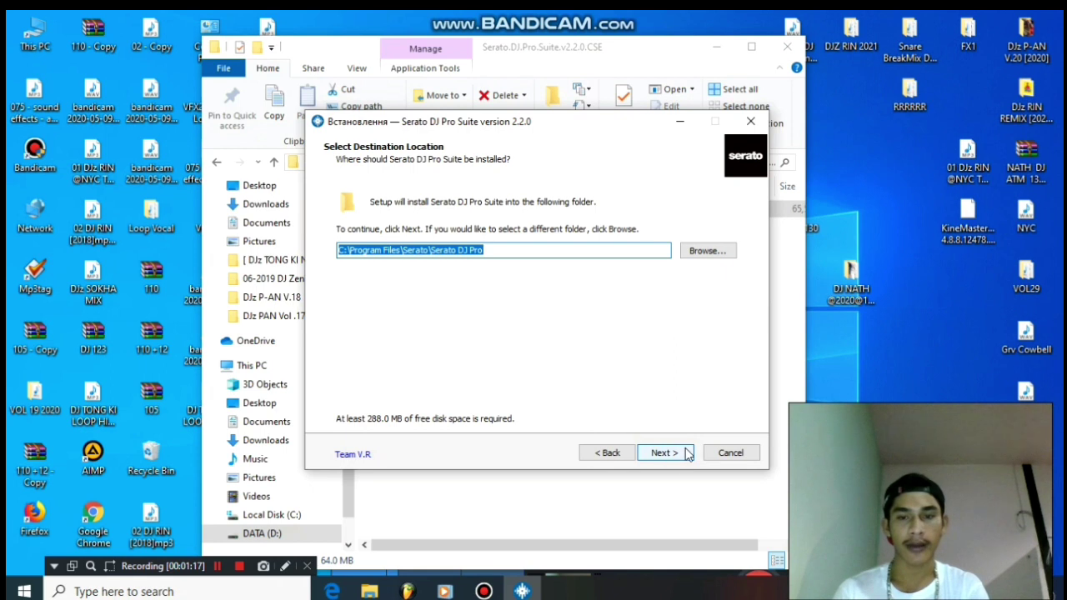
pyautogui.click(669, 457)
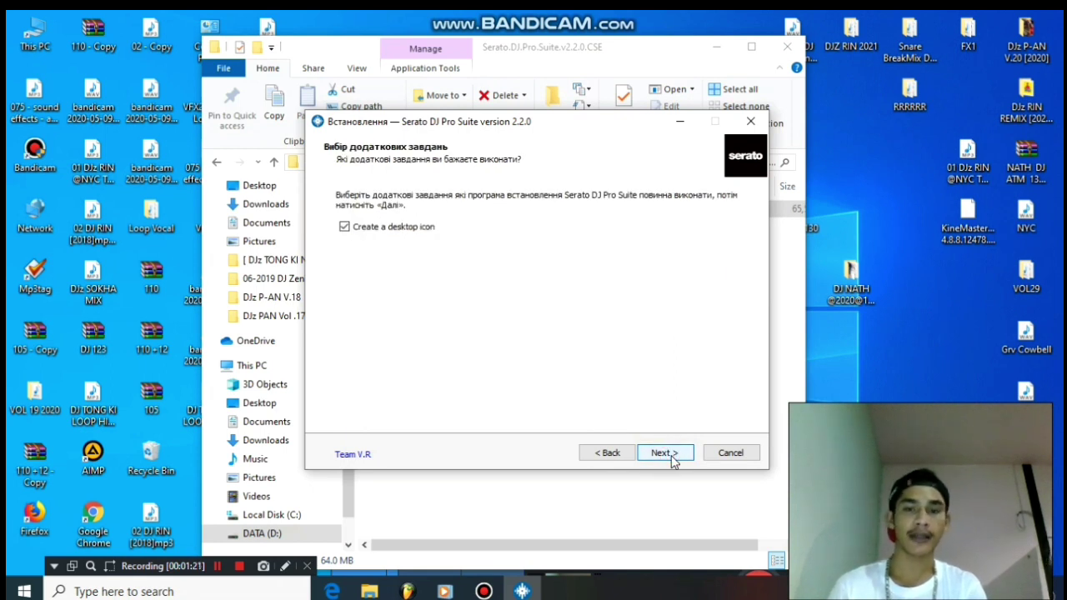
pyautogui.click(672, 459)
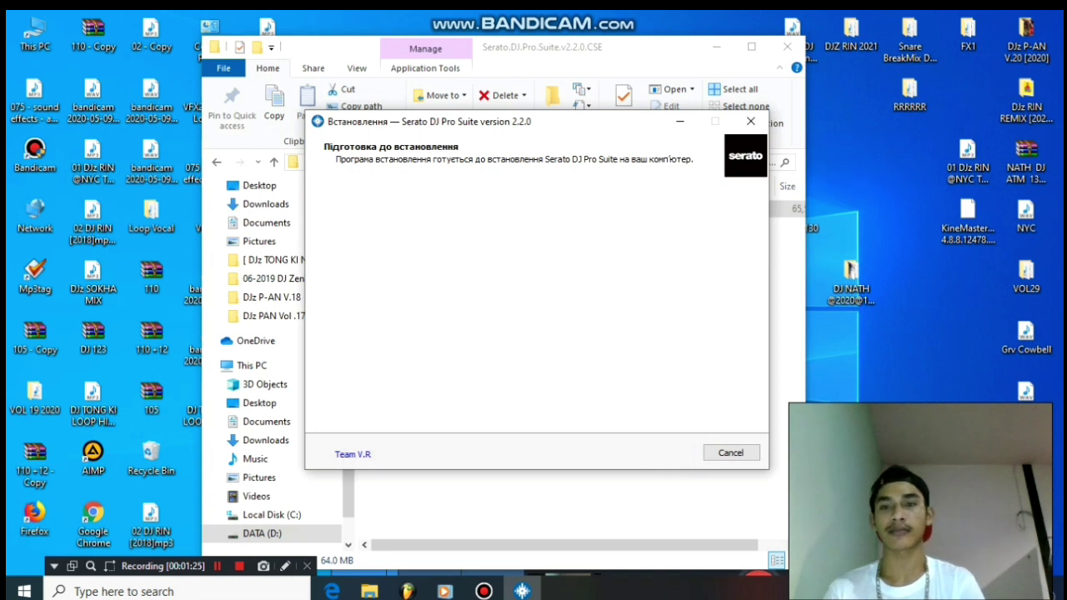
pyautogui.rightClick(854, 95)
pyautogui.click(871, 138)
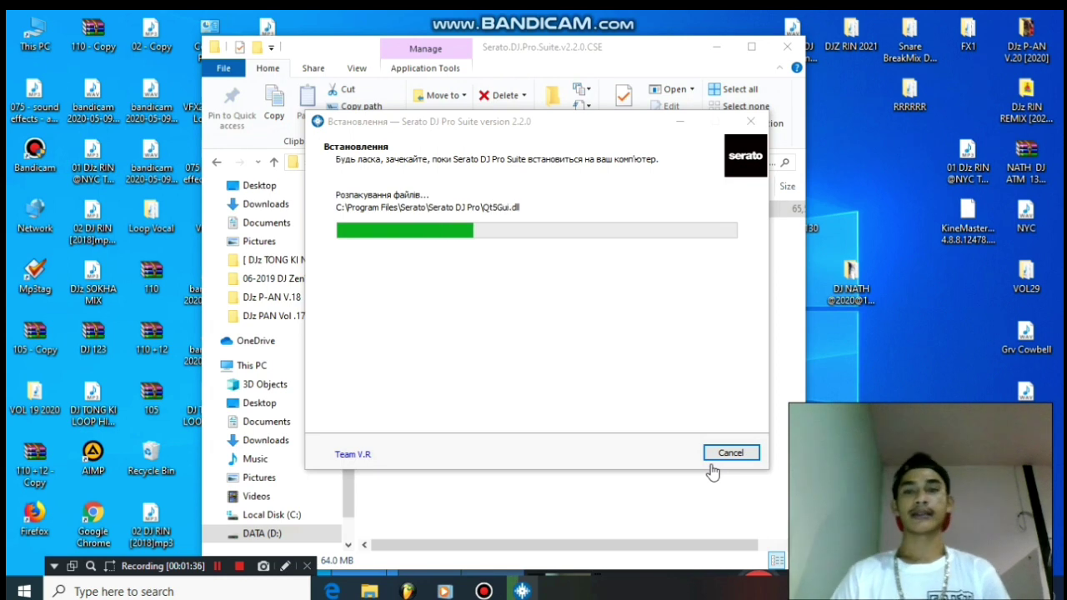
pyautogui.moveTo(369, 590)
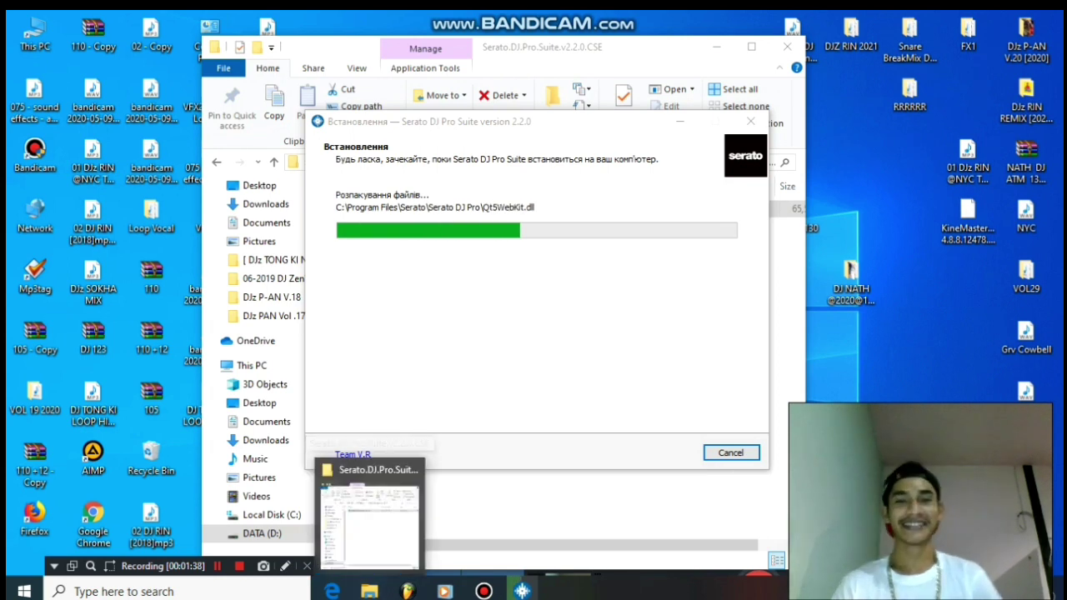
pyautogui.rightClick(851, 81)
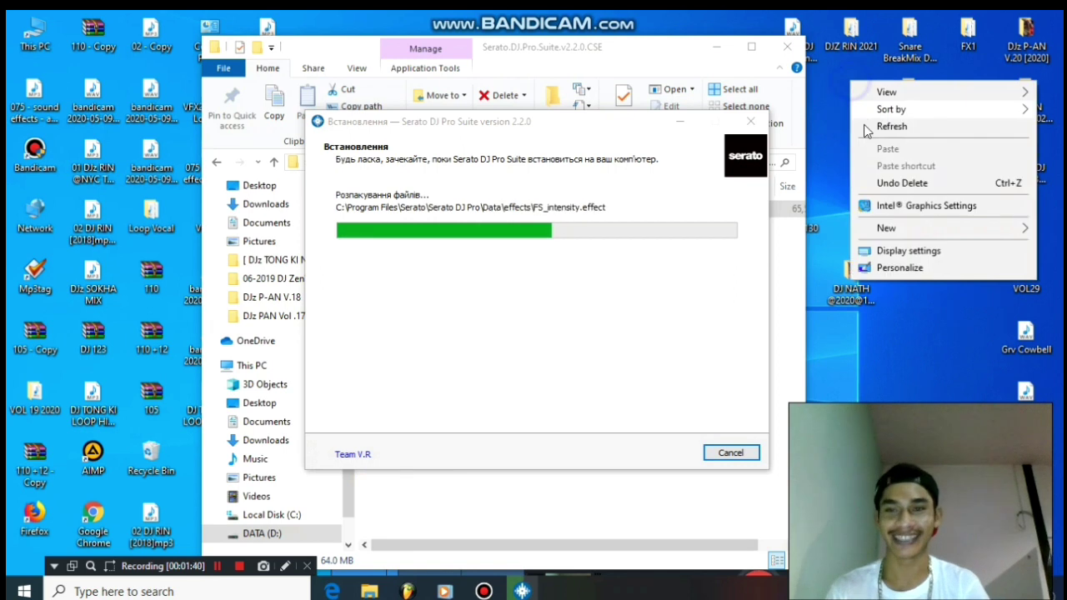
pyautogui.click(890, 126)
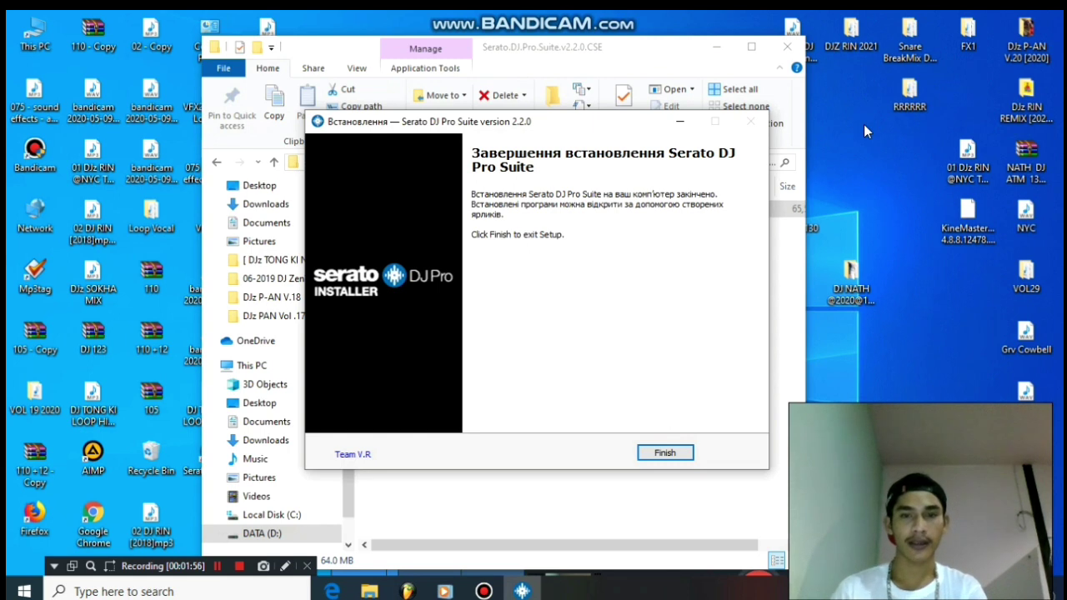
# Finish the Serato DJ Pro Suite setup and close the installer's folder window
pyautogui.click(646, 452)
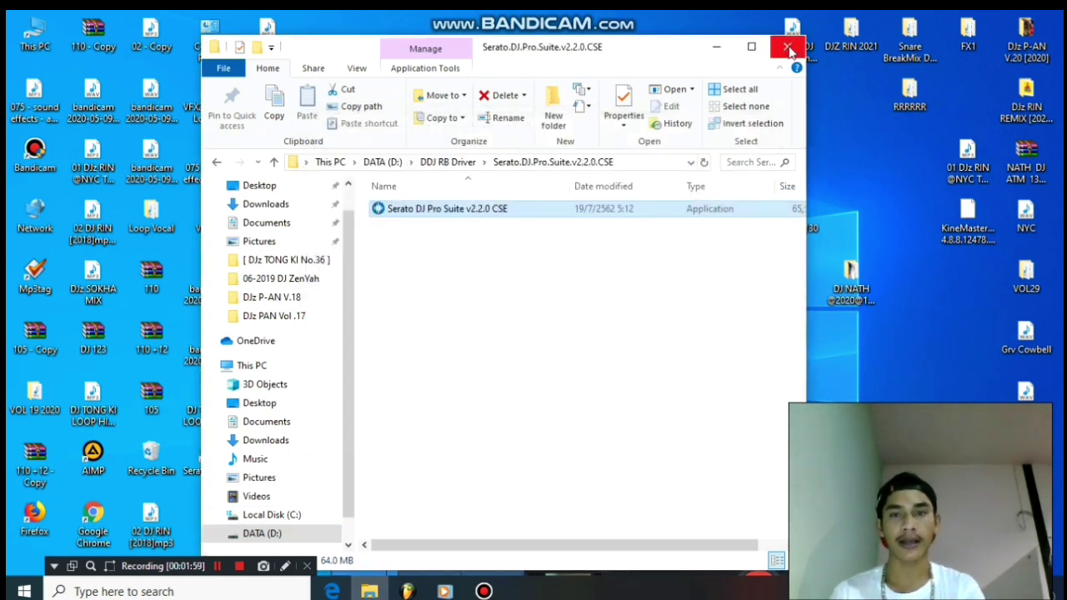
pyautogui.click(787, 46)
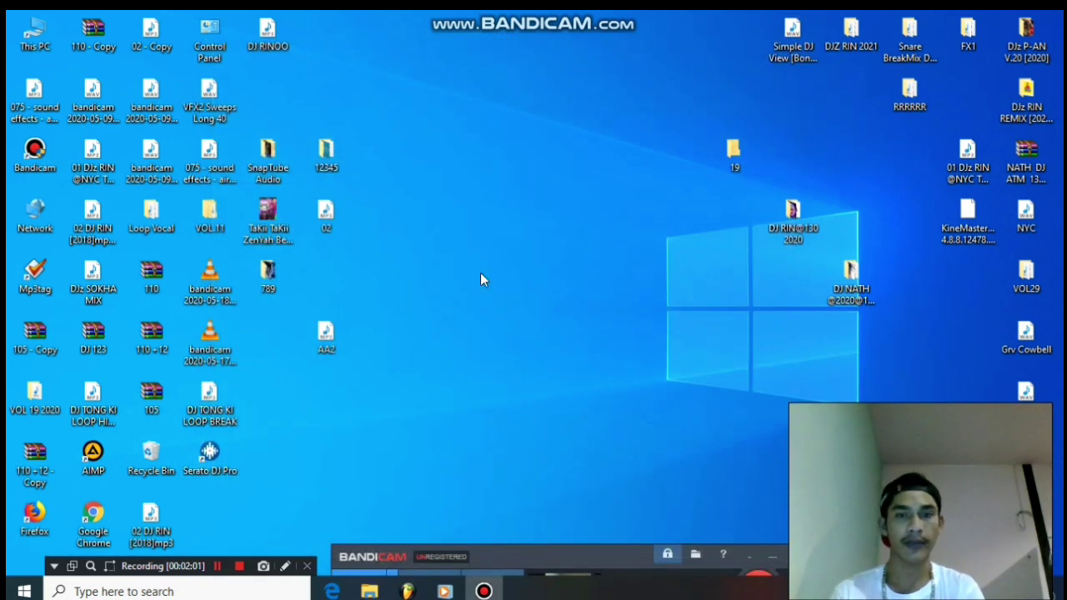
pyautogui.rightClick(459, 176)
pyautogui.click(493, 216)
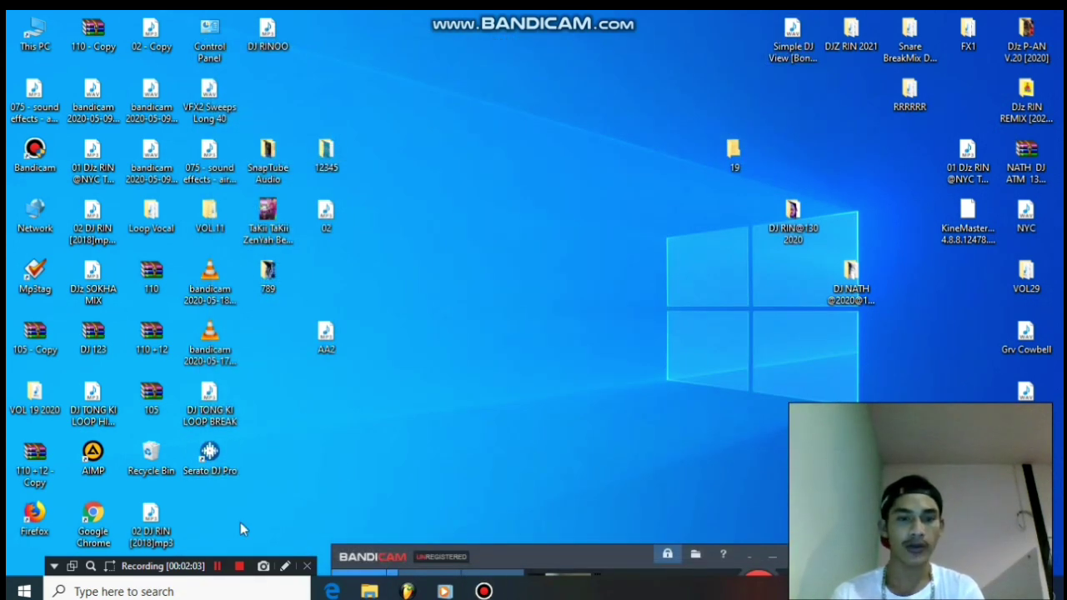
# Launch the Pioneer_DJ_DDJ_SB2_Driver_1.100 installer from the DDJ-SB2-driver-1100 folder inside DDJ RB Driver on drive D
pyautogui.doubleClick(38, 32)
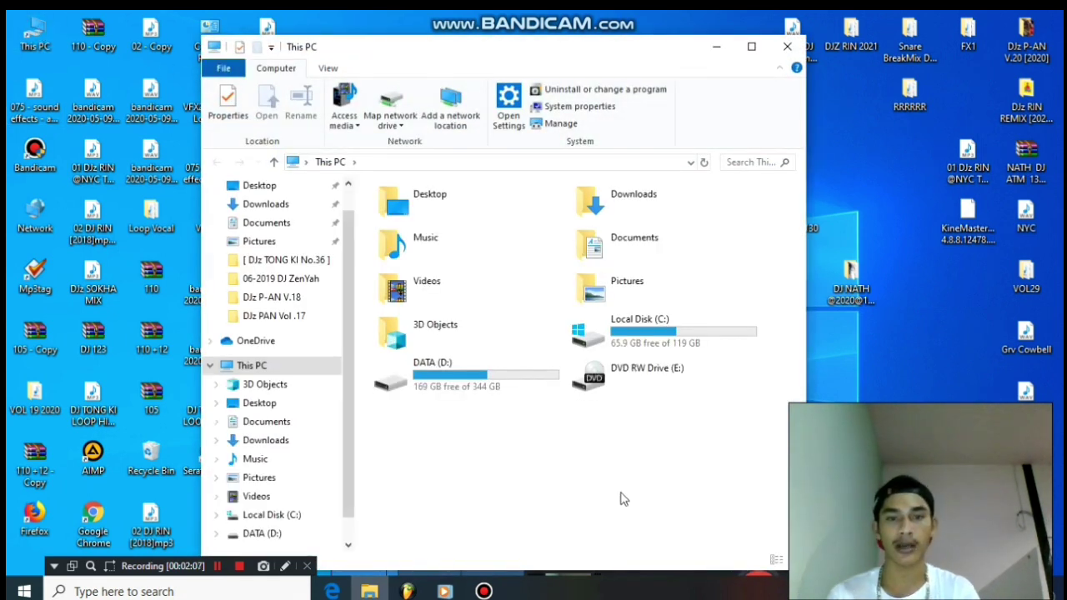
pyautogui.doubleClick(465, 377)
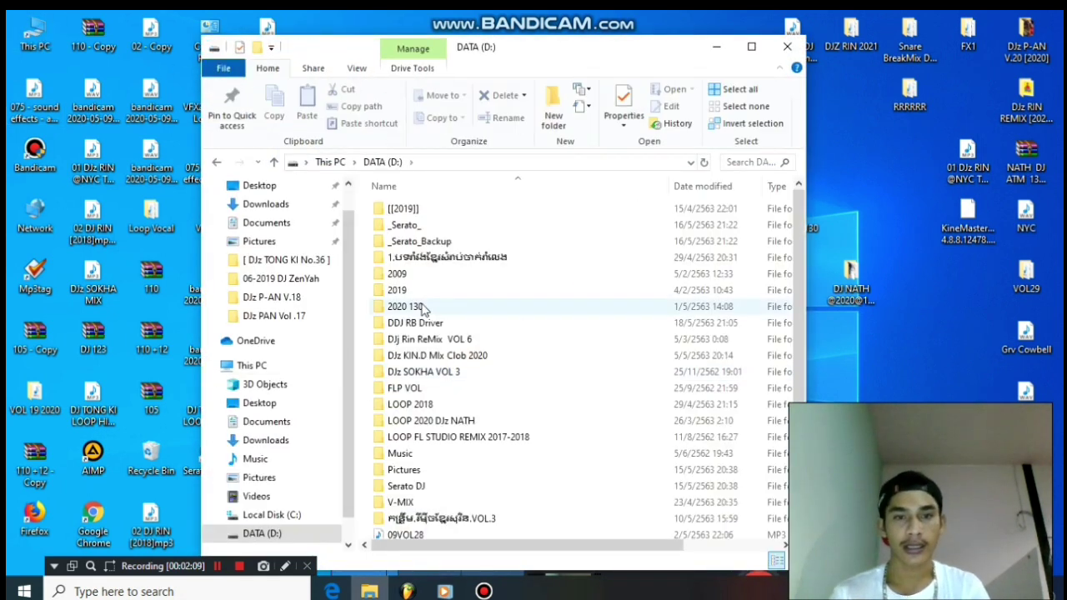
pyautogui.doubleClick(424, 325)
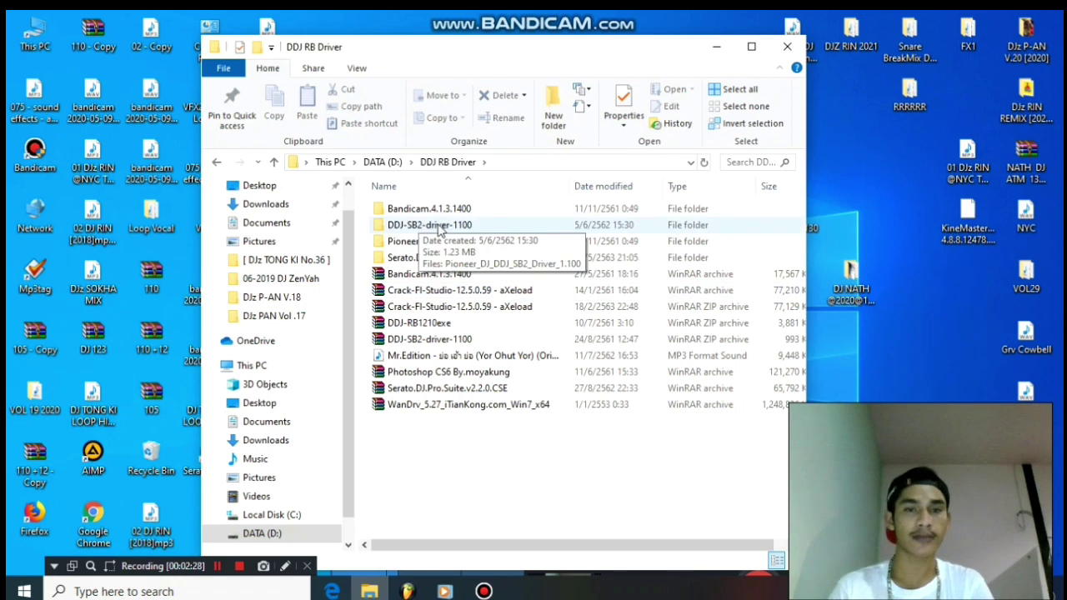
pyautogui.doubleClick(440, 227)
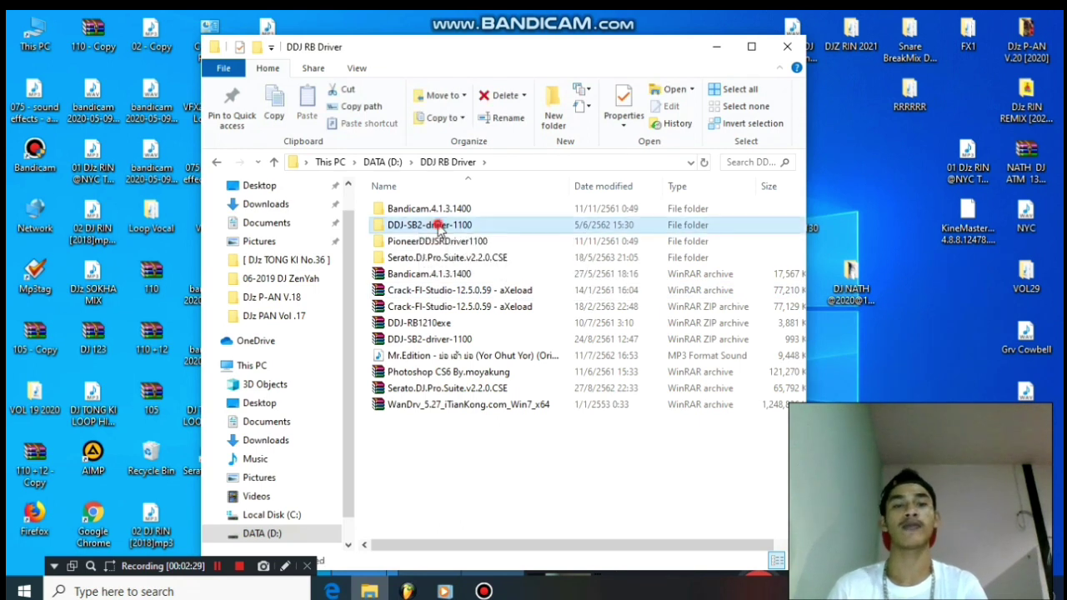
pyautogui.click(471, 215)
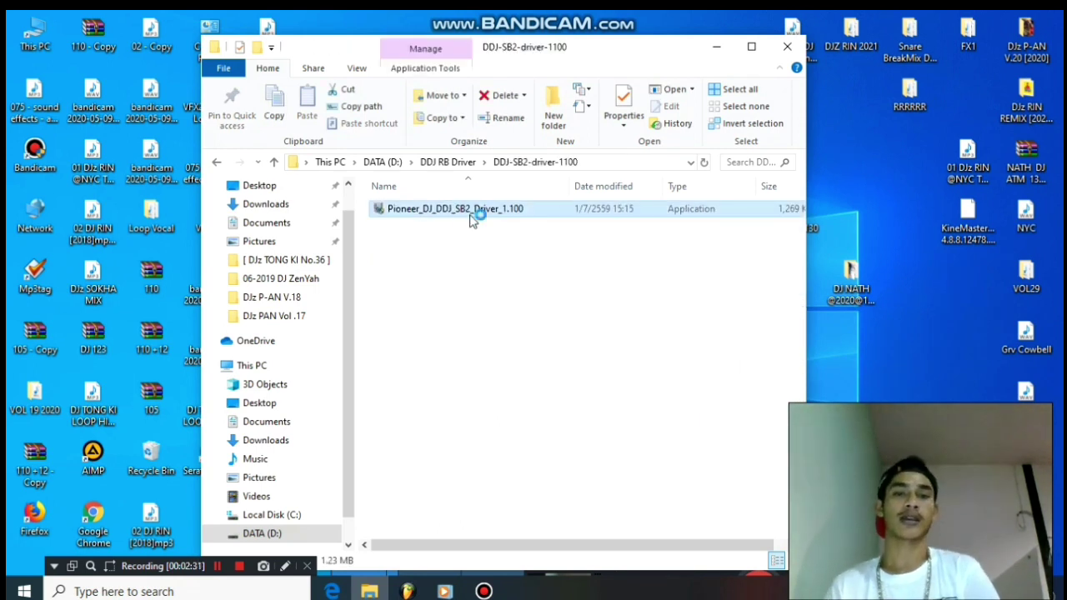
pyautogui.click(541, 335)
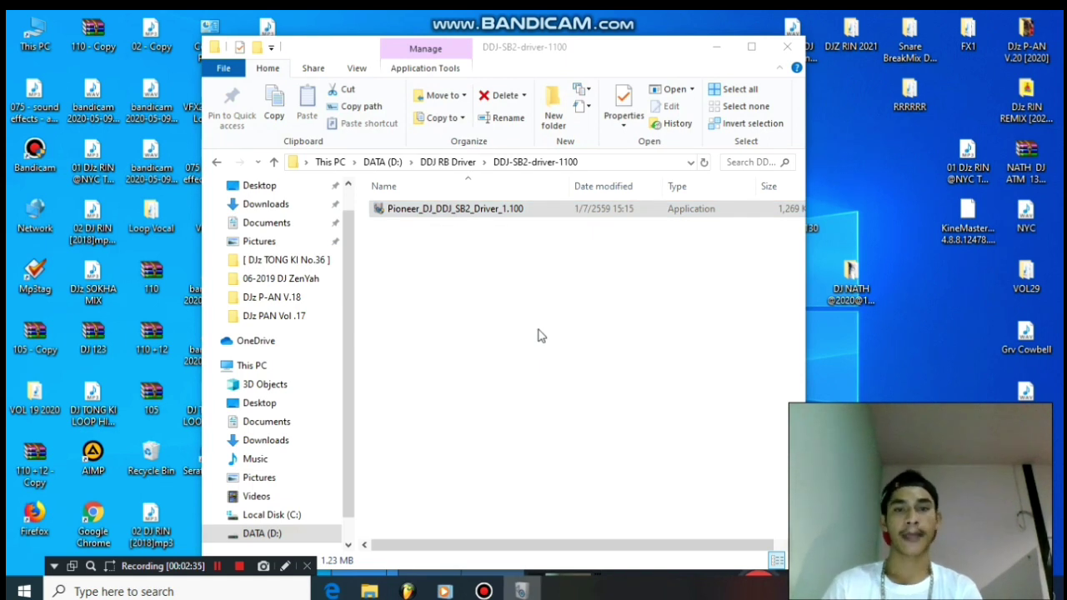
pyautogui.rightClick(865, 140)
pyautogui.click(884, 181)
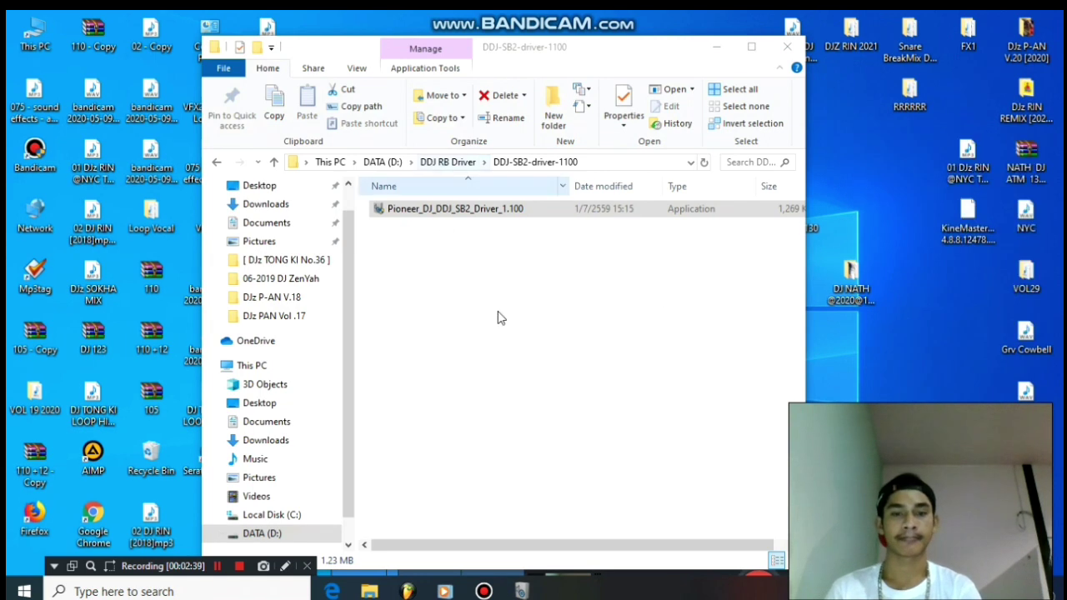
# Agree to the Pioneer DJ DDJ_SB2 ASIO license, install the driver and close its setup
pyautogui.click(519, 589)
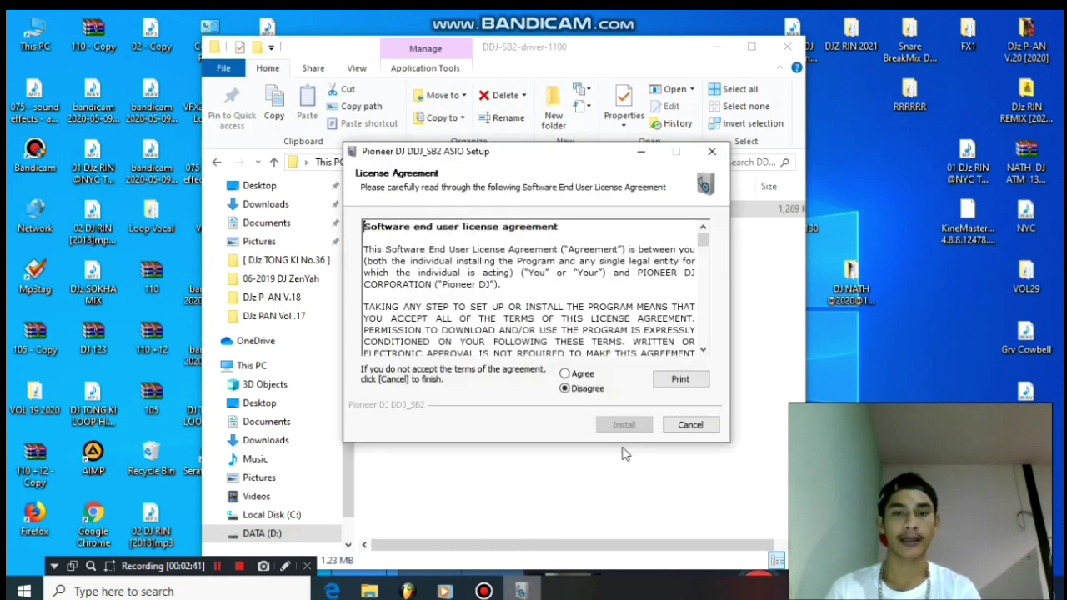
pyautogui.click(566, 373)
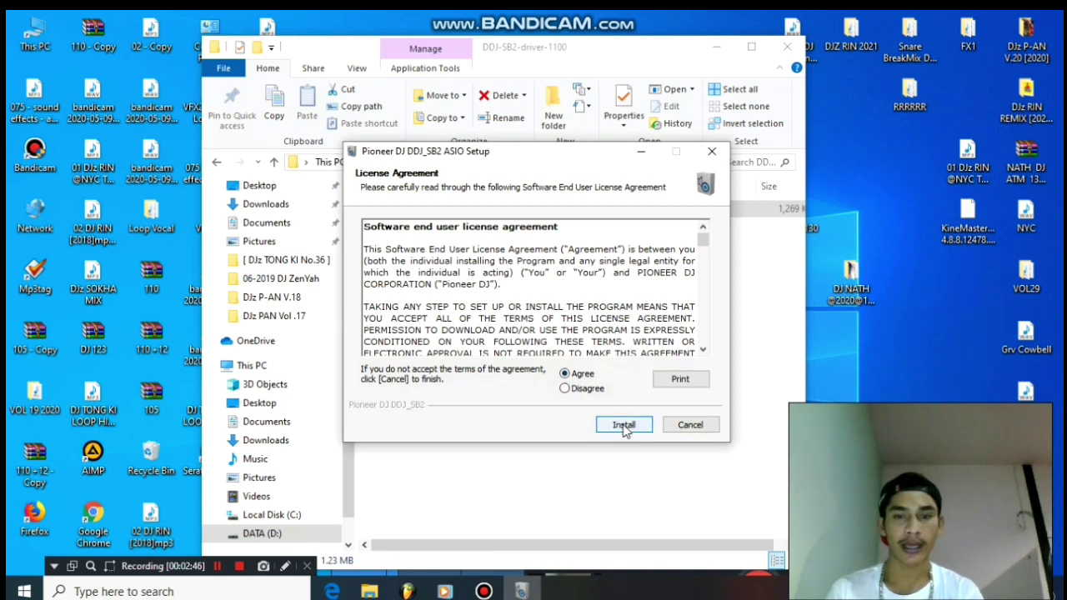
pyautogui.click(623, 426)
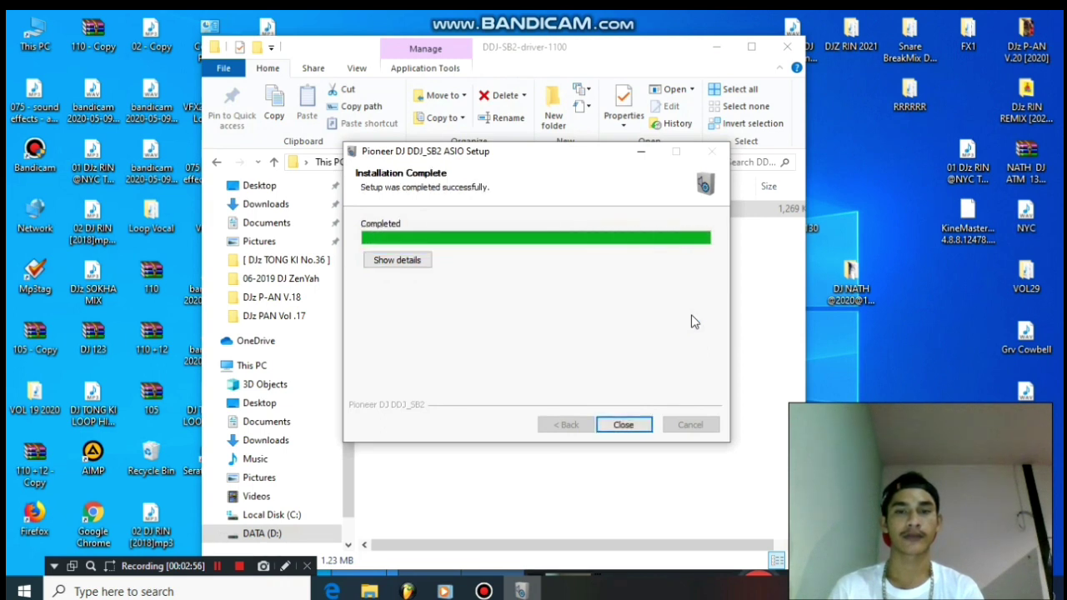
pyautogui.click(625, 426)
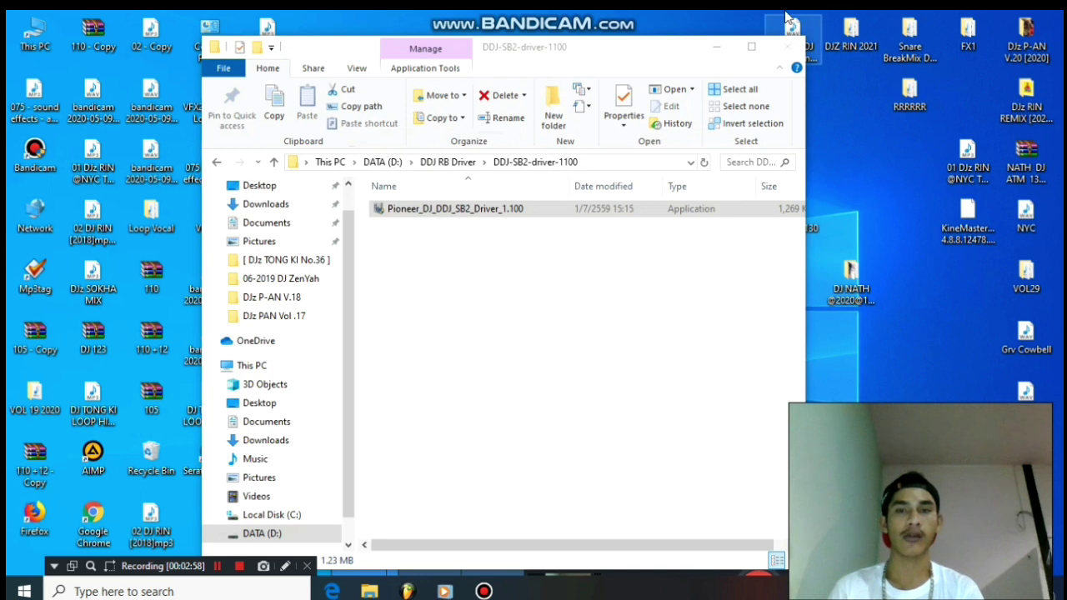
# Check the installed programs in Control Panel's Programs and Features for the Pioneer DJ DDJ_SB2 Driver and Serato DJ Pro, then minimize the window
pyautogui.click(716, 47)
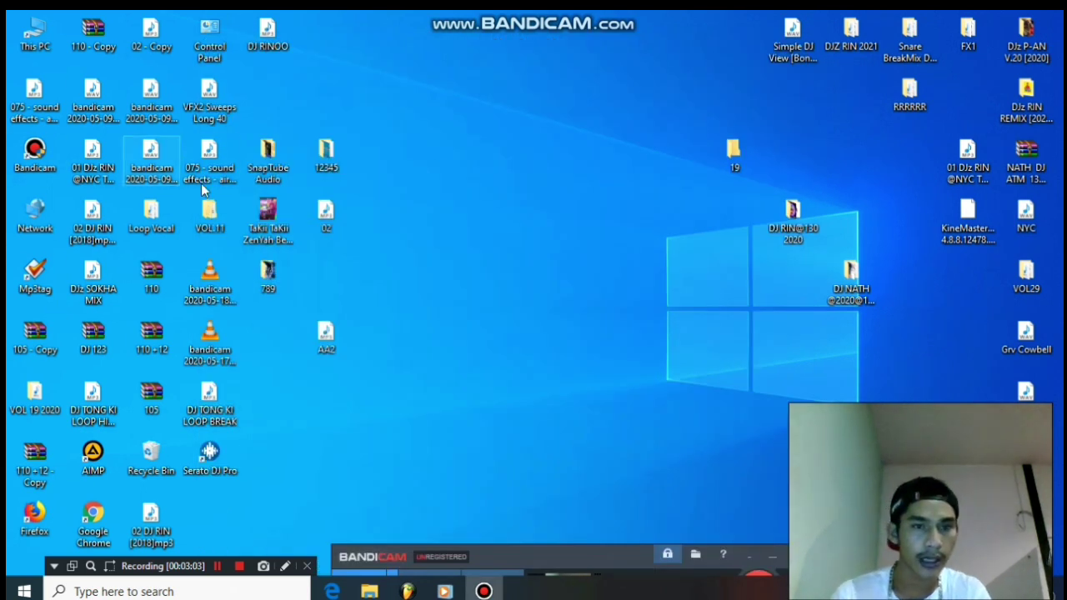
pyautogui.click(195, 42)
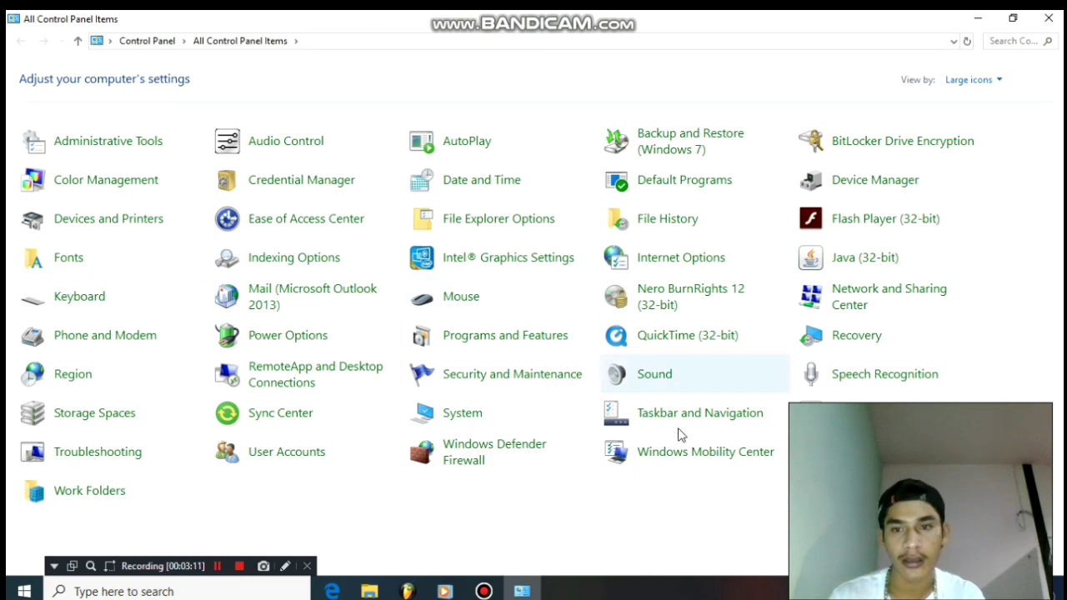
pyautogui.click(474, 342)
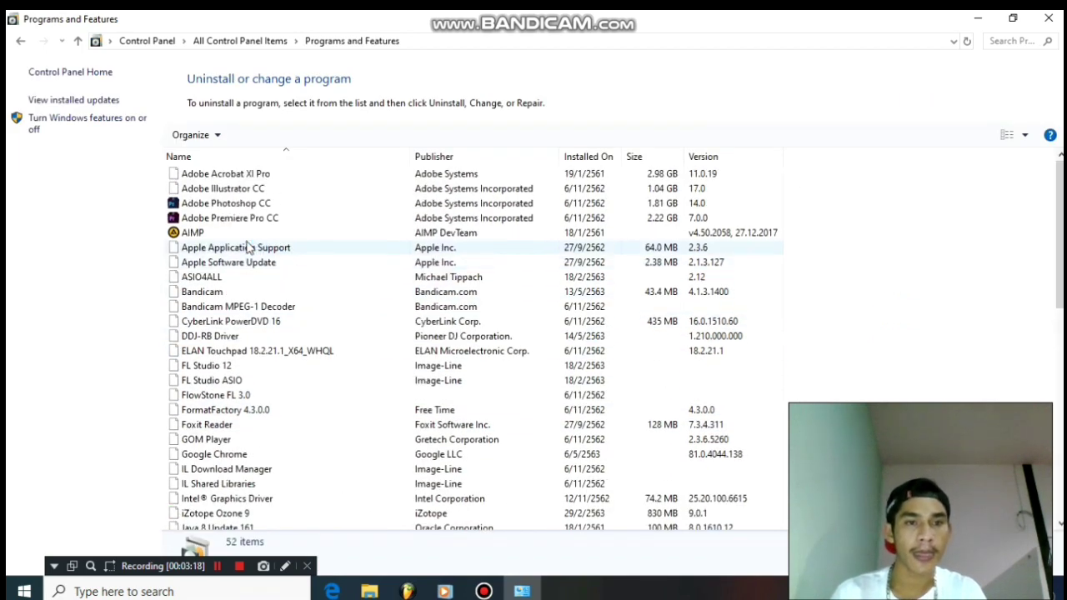
pyautogui.scroll(-1, 248, 250)
pyautogui.scroll(-9, 248, 250)
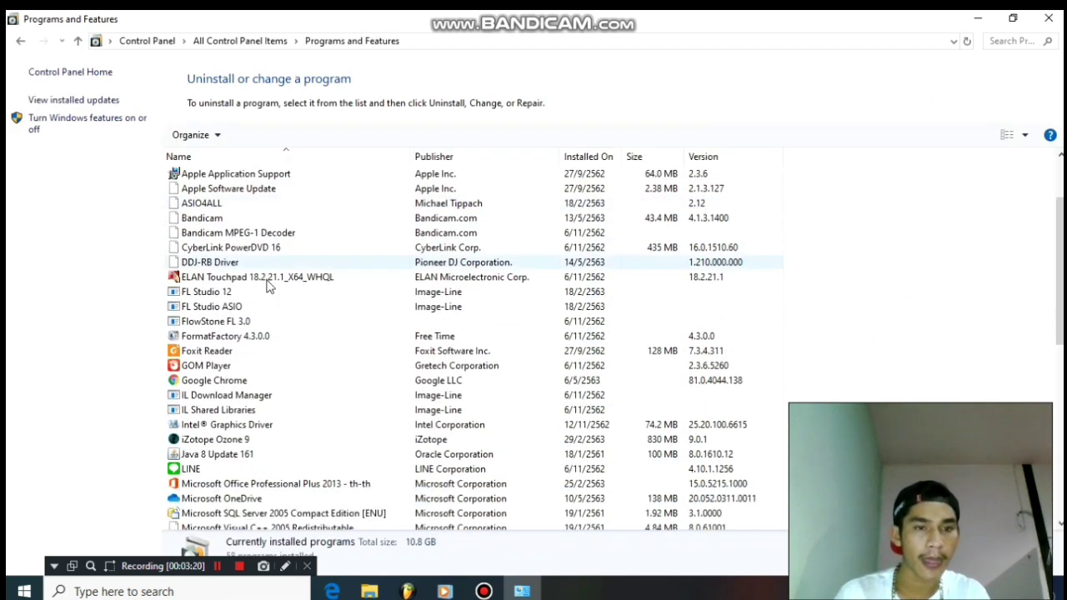
pyautogui.scroll(-1, 290, 377)
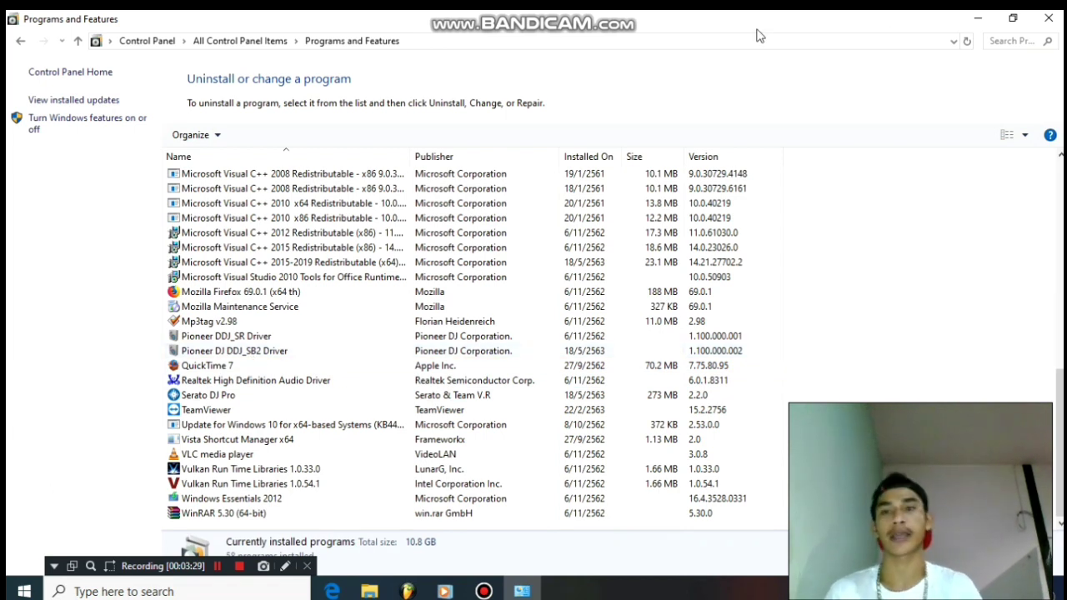
pyautogui.click(980, 20)
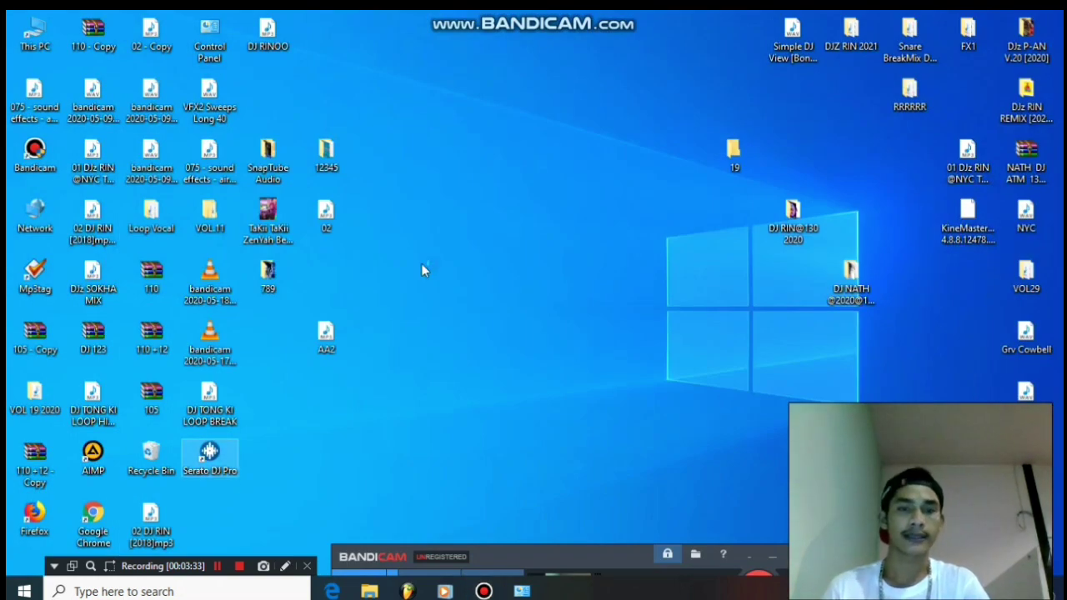
# Refresh the desktop and launch Serato DJ Pro
pyautogui.rightClick(450, 128)
pyautogui.click(476, 170)
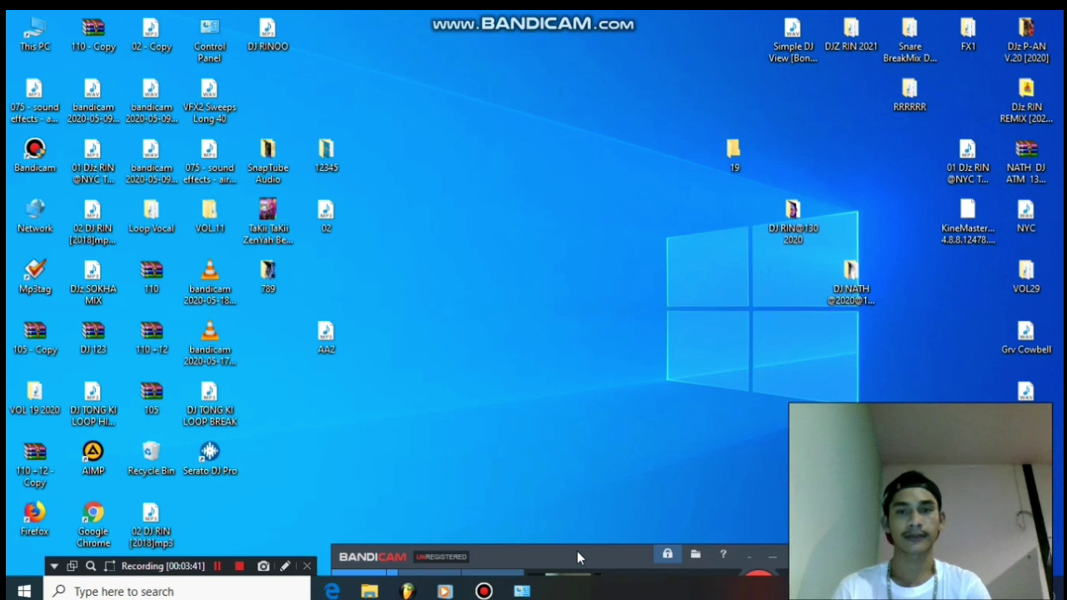
pyautogui.moveTo(578, 554)
pyautogui.mouseDown()
pyautogui.moveTo(590, 500)
pyautogui.moveTo(578, 536)
pyautogui.mouseUp()
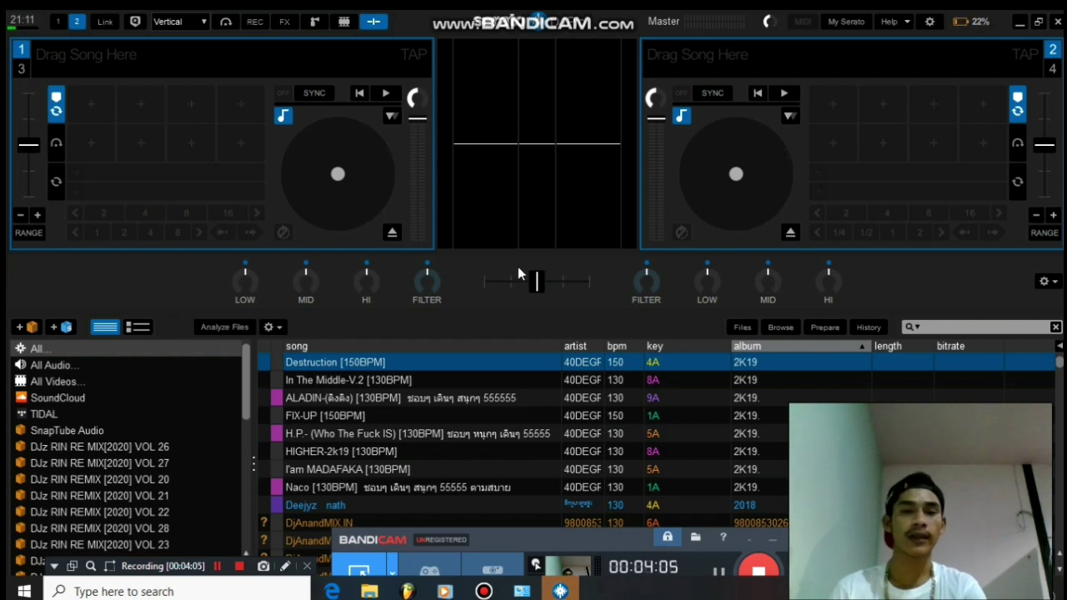
# Test the mixer's crossfader by shifting it slightly toward deck 2, and minimize Serato DJ Pro
pyautogui.moveTo(537, 282)
pyautogui.mouseDown()
pyautogui.moveTo(557, 282)
pyautogui.moveTo(492, 283)
pyautogui.moveTo(539, 297)
pyautogui.mouseUp()
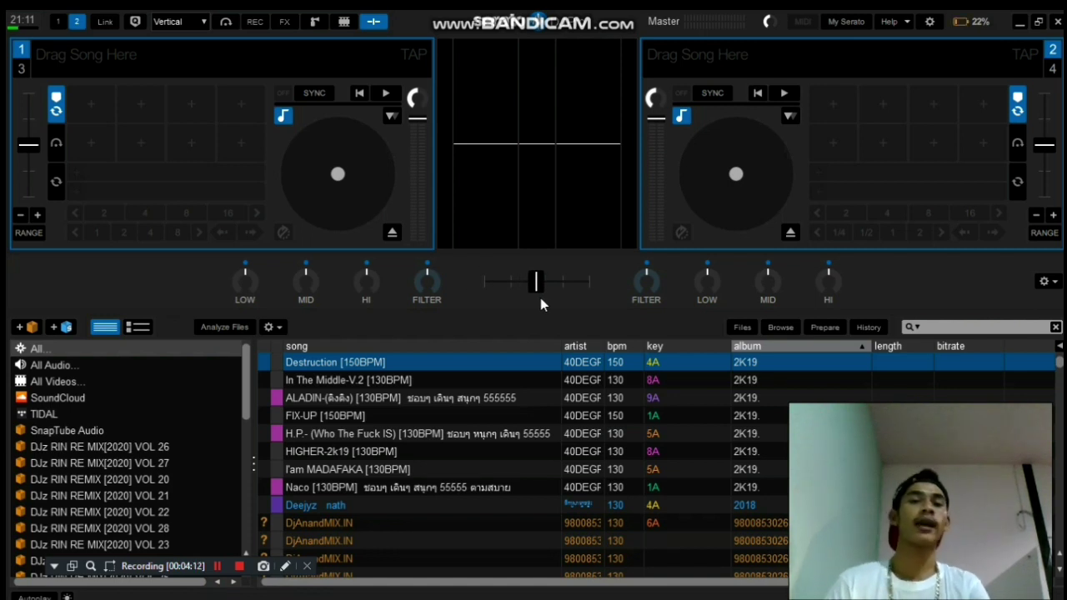
pyautogui.moveTo(539, 292); pyautogui.dragTo(555, 313)
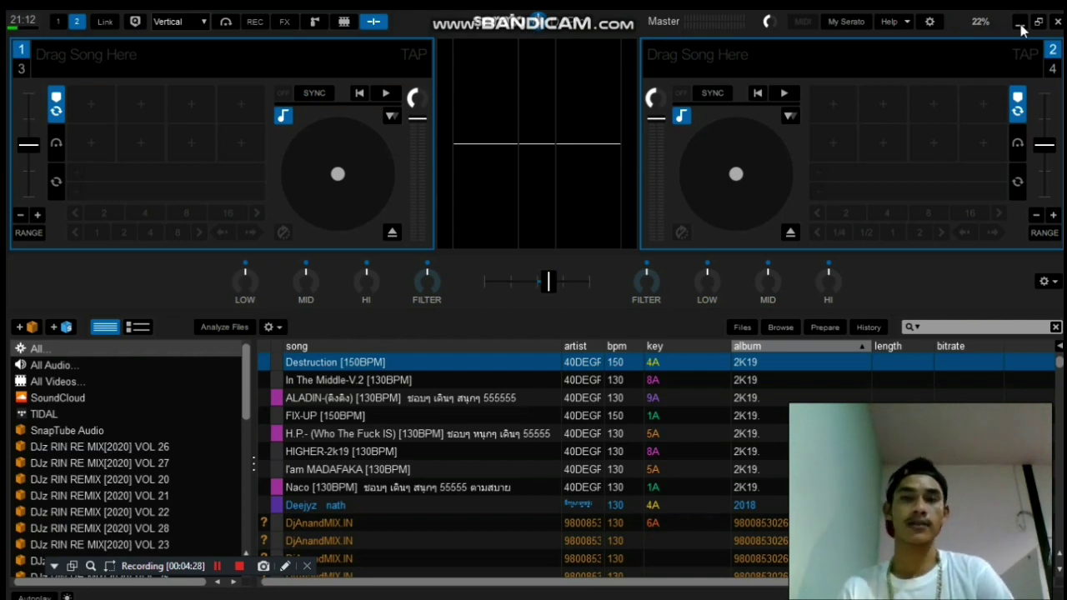
pyautogui.click(552, 286)
pyautogui.moveTo(552, 286)
pyautogui.mouseDown()
pyautogui.moveTo(544, 298)
pyautogui.moveTo(555, 299)
pyautogui.mouseUp()
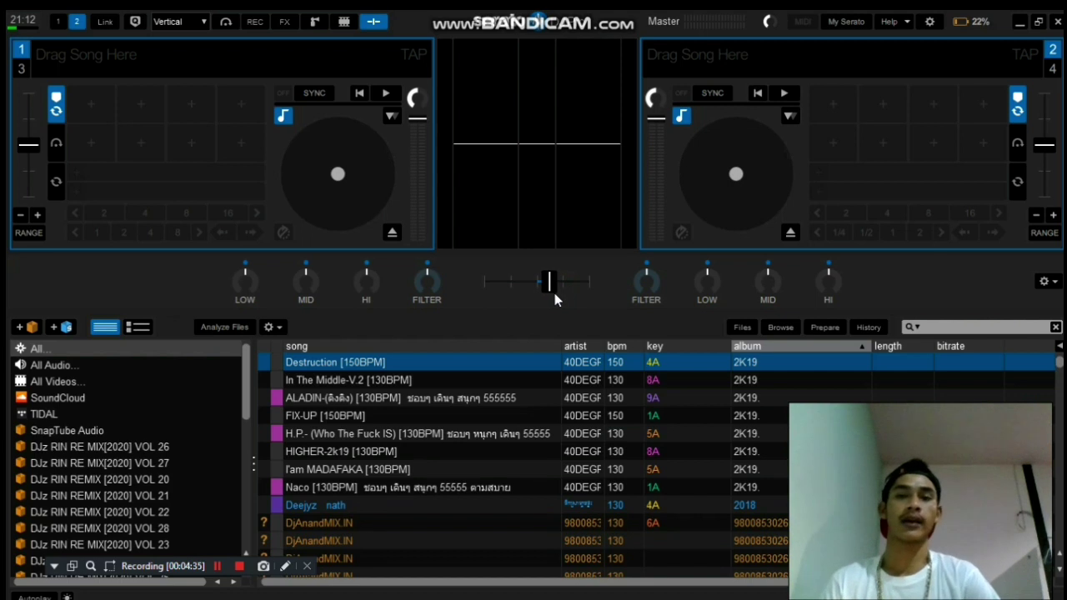
pyautogui.click(1022, 23)
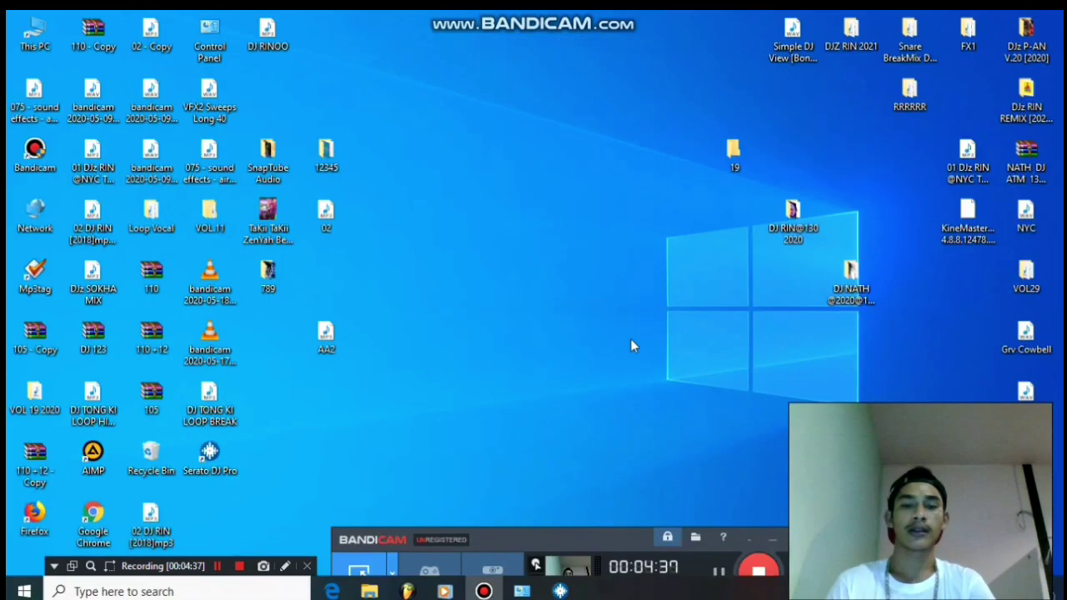